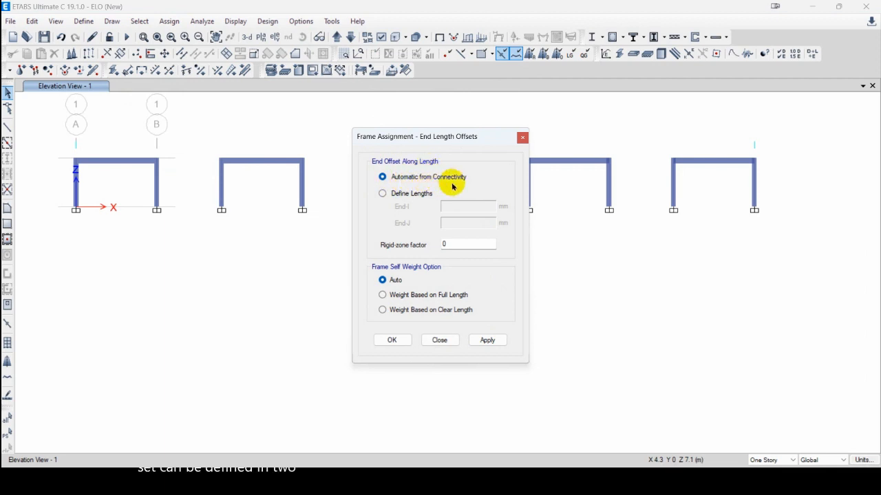
- Review the manual End-I and End-J length fields for the end offsets, and return the option to Automatic from Connectivity
click(383, 194)
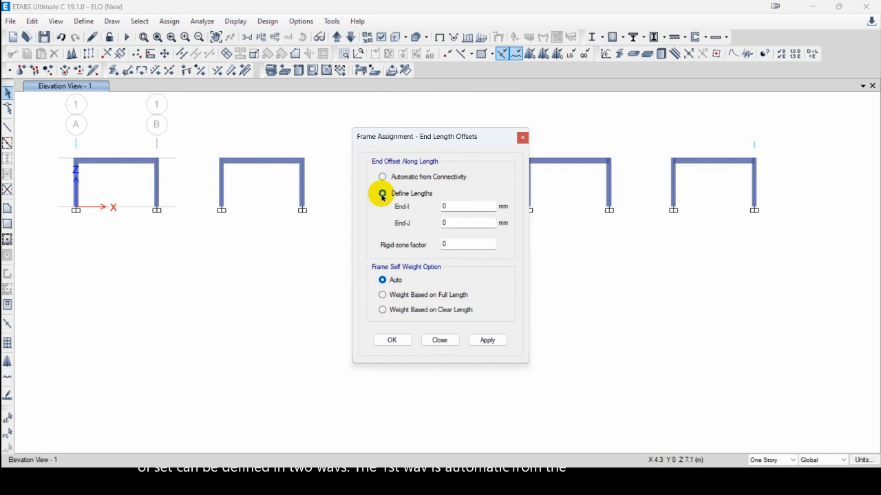
double_click(456, 205)
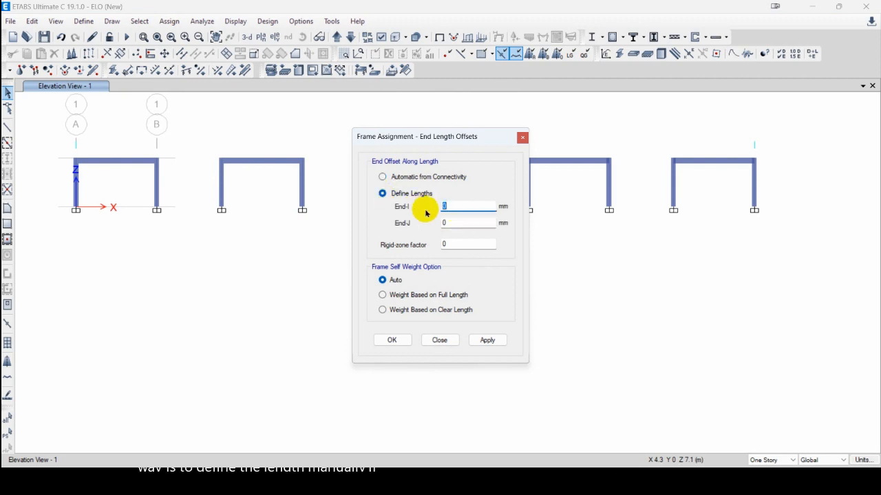
double_click(456, 222)
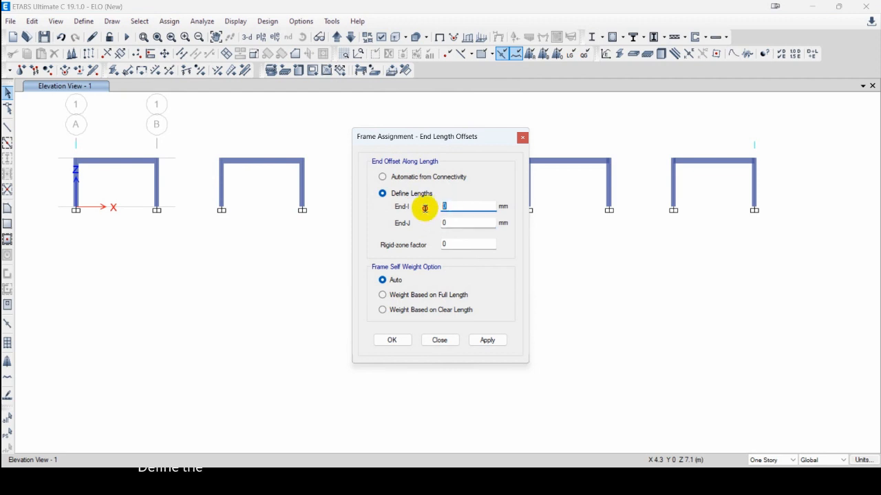
double_click(460, 205)
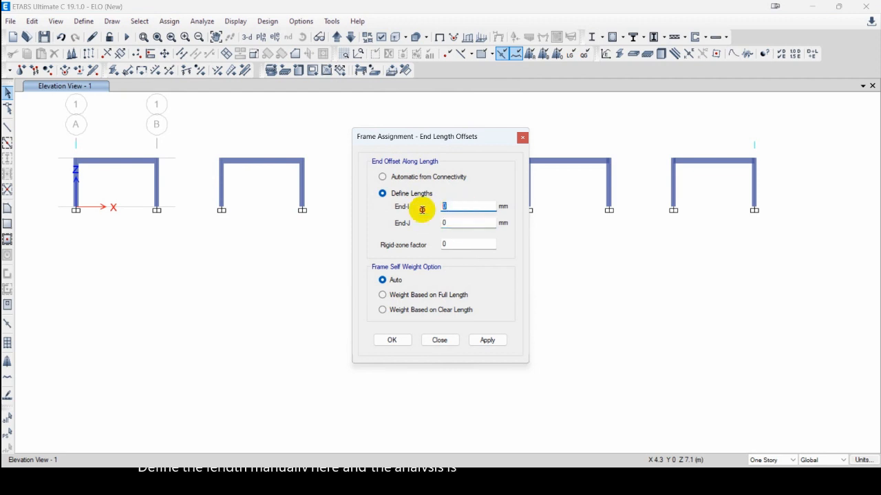
double_click(459, 224)
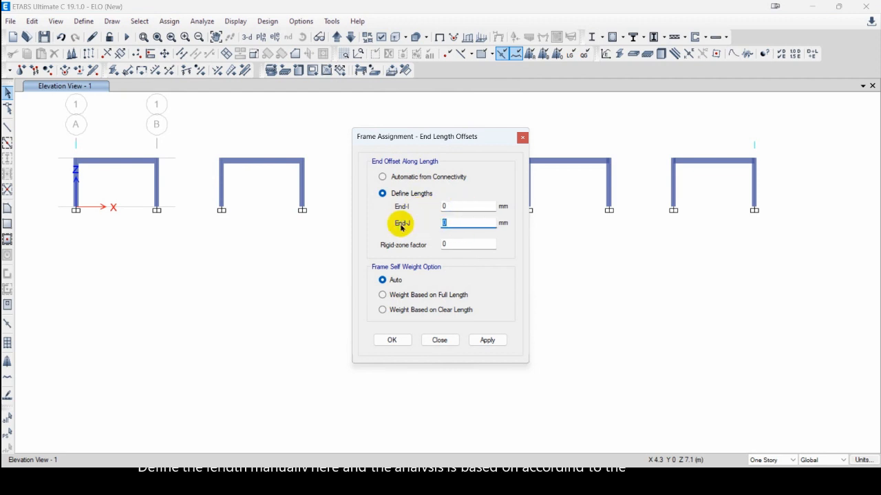
click(402, 181)
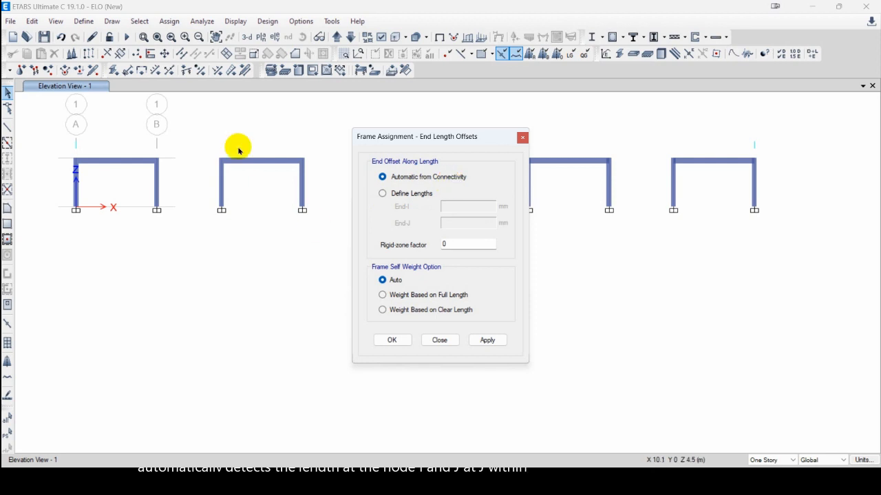
- Display the section names on the beams and columns in the elevation view instead of the extruded frames
click(381, 36)
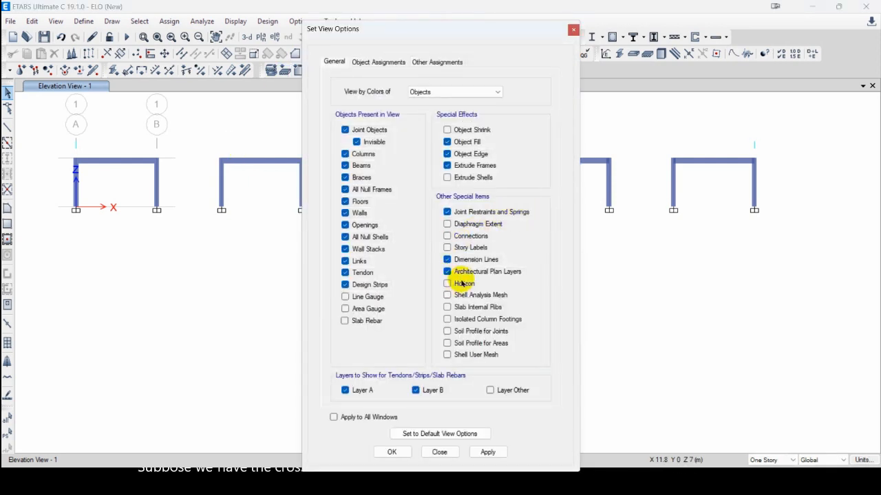
click(389, 61)
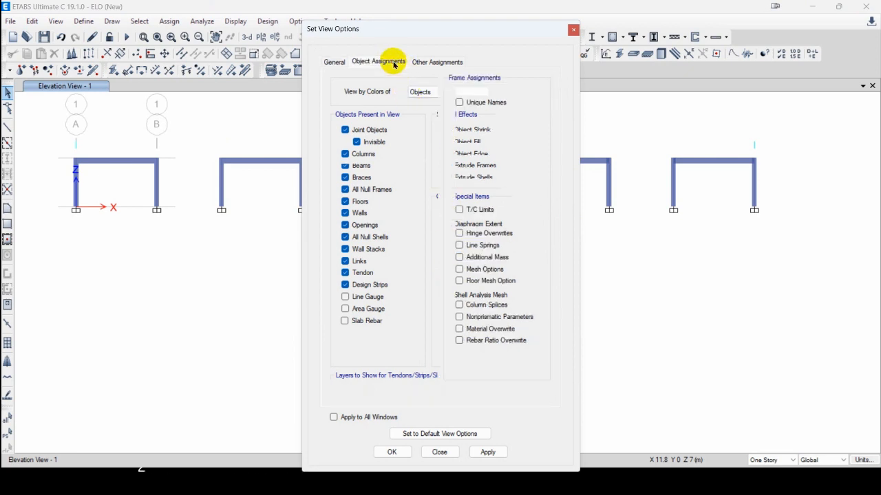
click(488, 452)
click(440, 451)
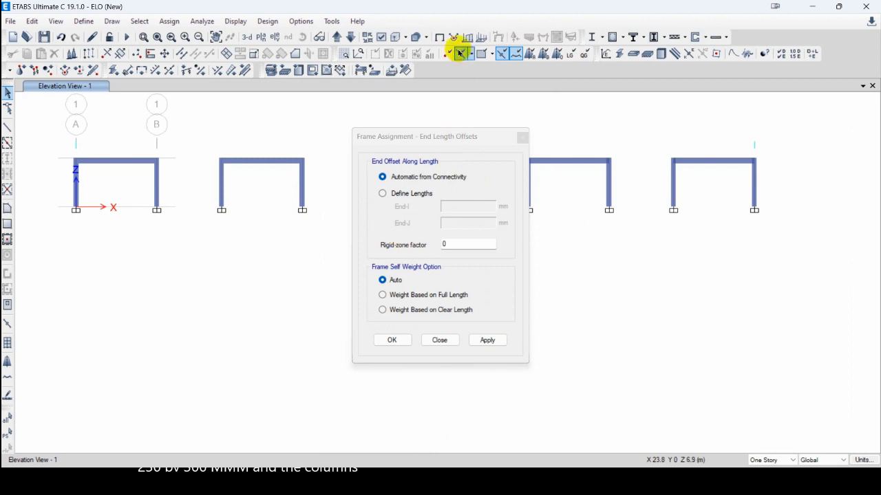
click(439, 38)
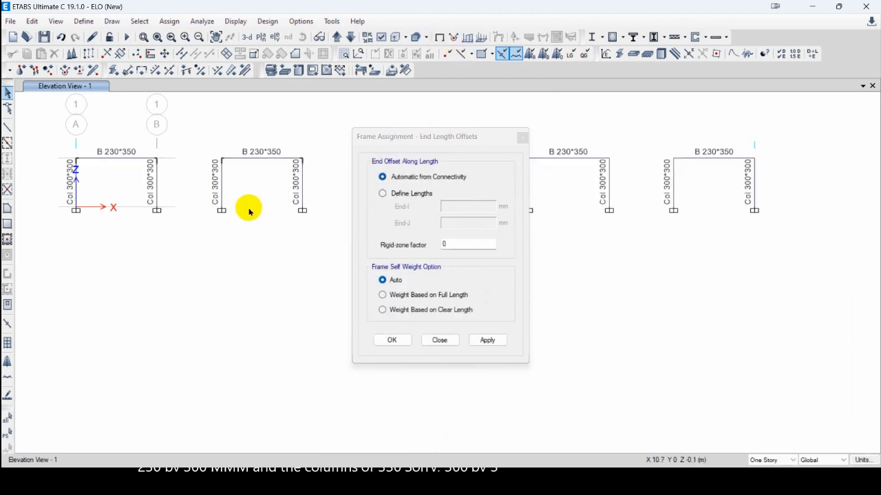
- Inspect the end length offset assignments of the second frame's beam
right_click(257, 163)
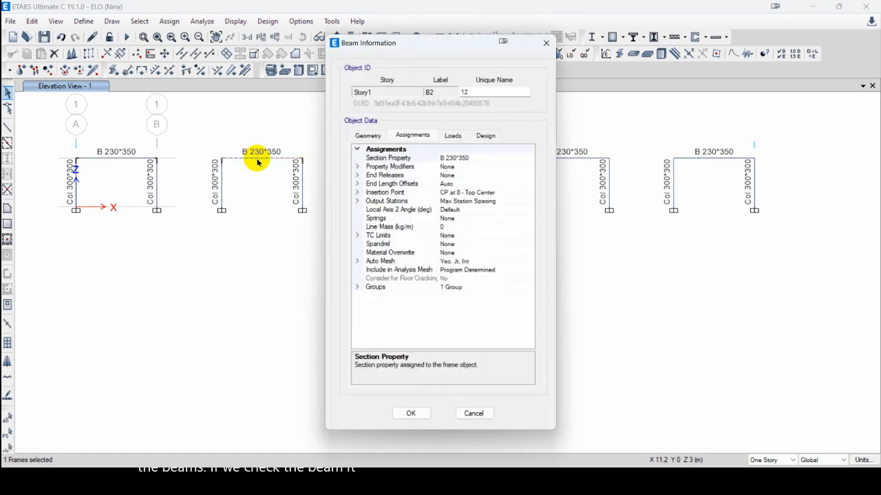
click(357, 184)
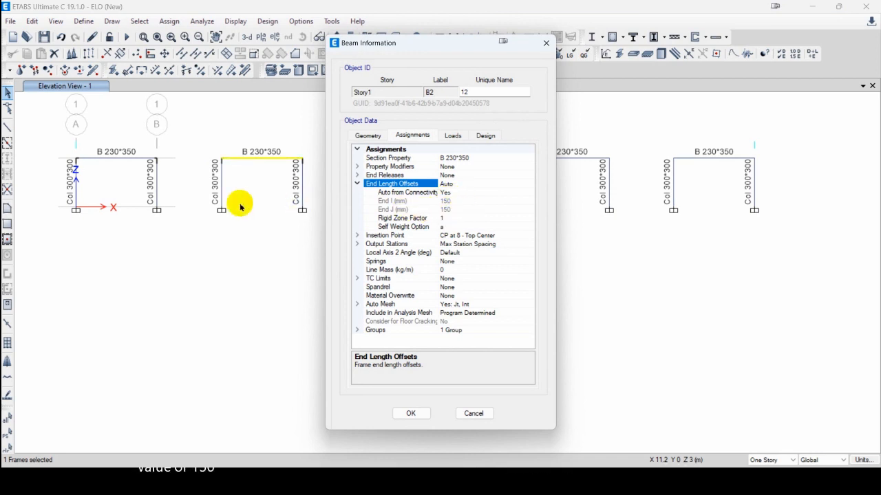
click(544, 44)
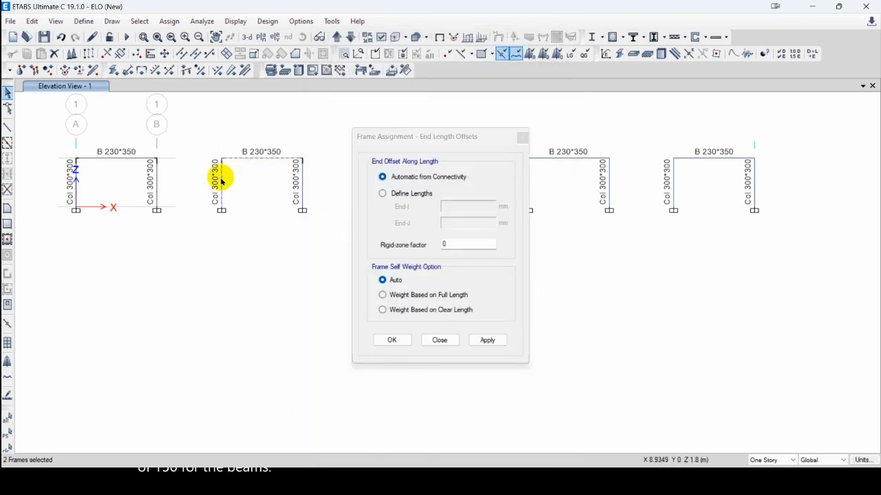
- Inspect the end length offset assignments of the second frame's column nearest the first frame, keeping that frame in view
right_click(221, 181)
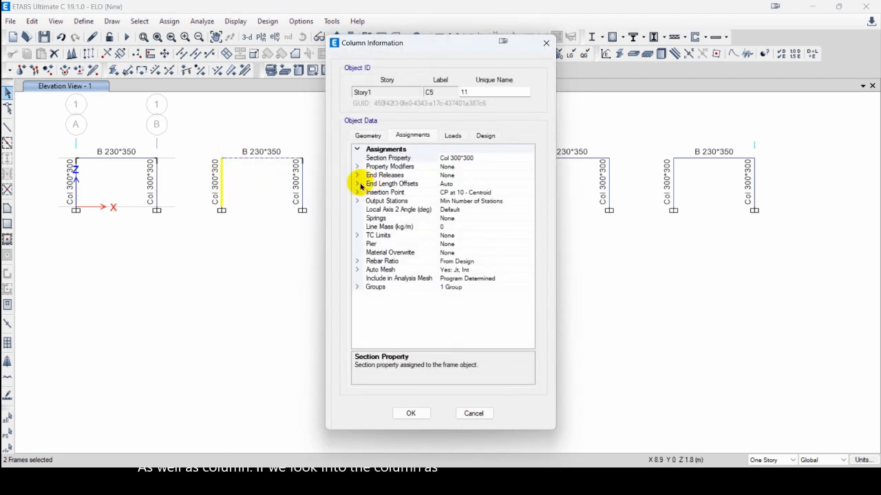
click(358, 184)
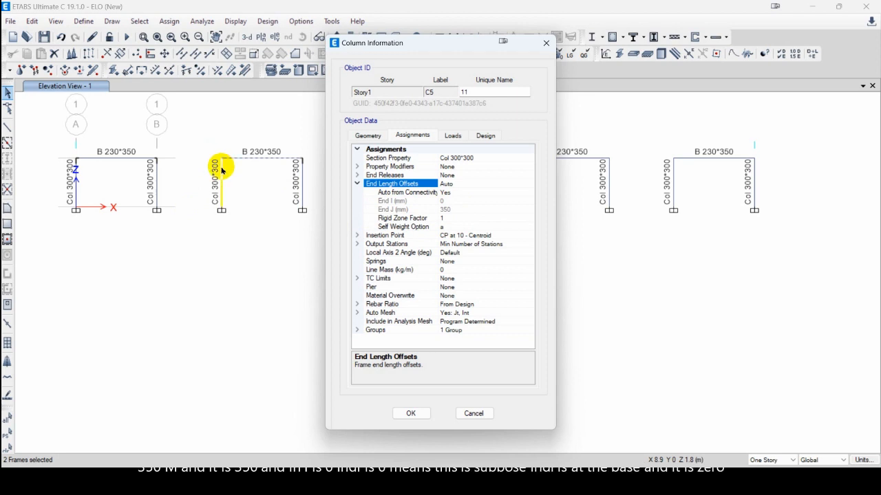
drag(413, 43, 609, 61)
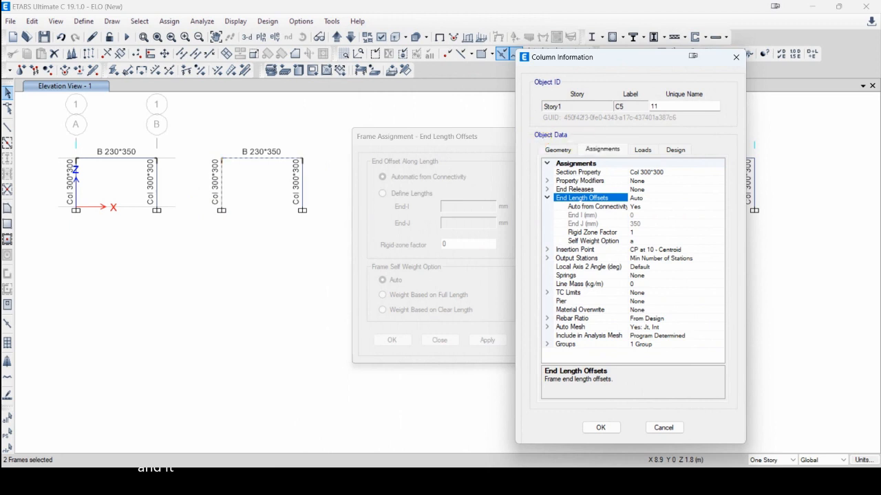
key(ctrl+shift+3)
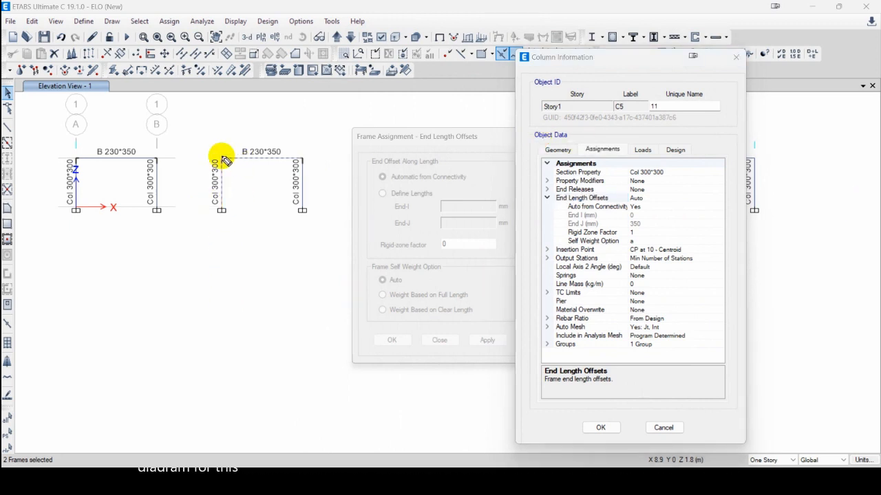
mouse_move(232, 153)
mouse_down()
mouse_move(235, 141)
mouse_move(298, 161)
mouse_up()
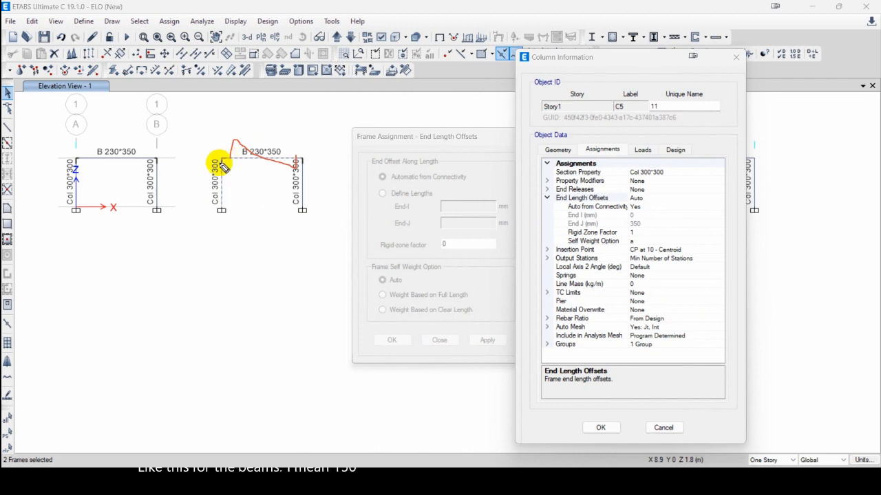
mouse_move(229, 171)
mouse_down()
mouse_move(238, 165)
mouse_move(190, 209)
mouse_move(219, 211)
mouse_up()
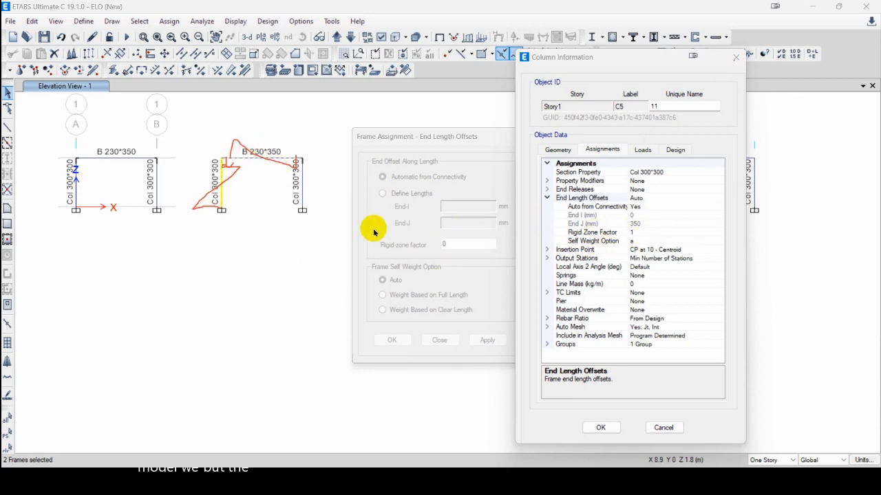
- Close the column information and deselect the second frame's column and beam
click(664, 428)
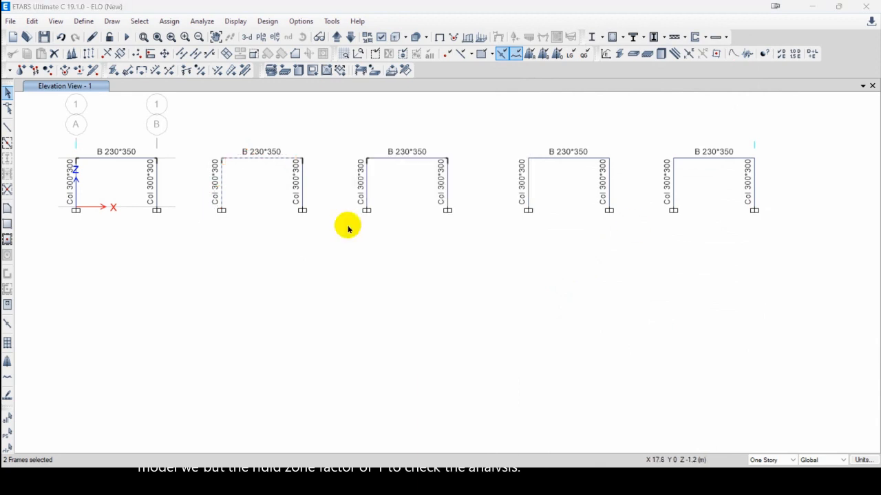
click(221, 188)
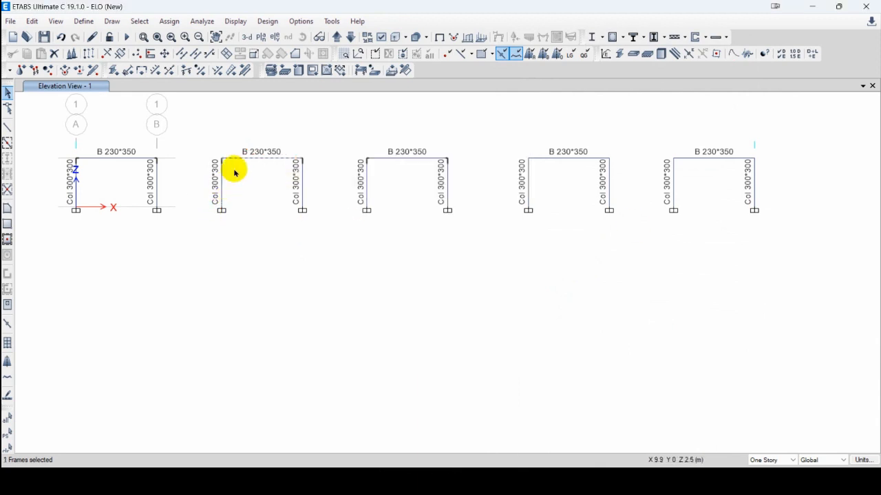
click(240, 160)
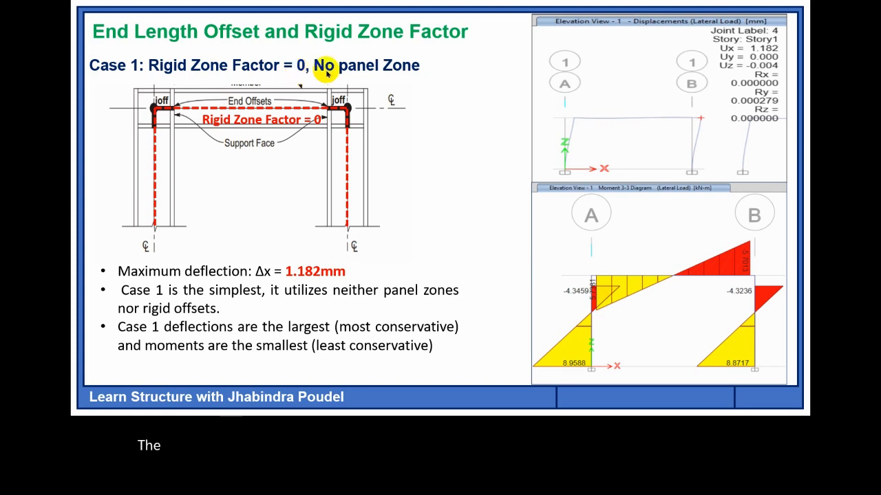
click(421, 129)
click(421, 129)
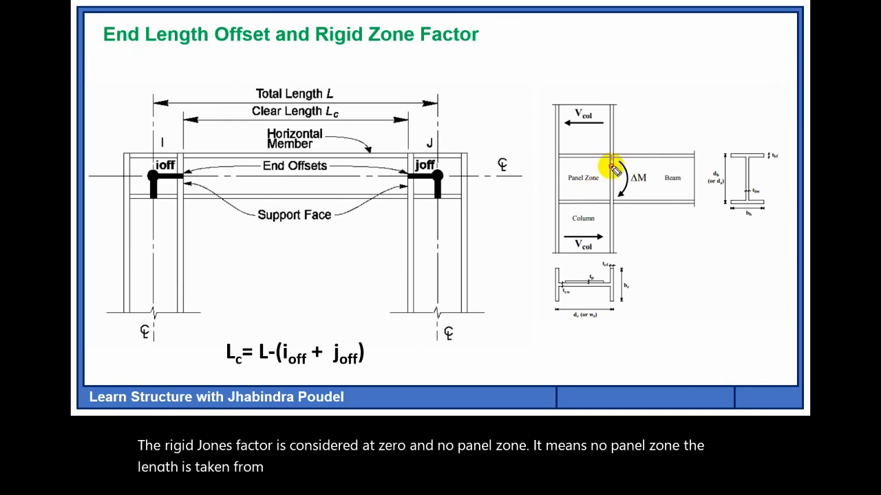
drag(613, 167, 613, 200)
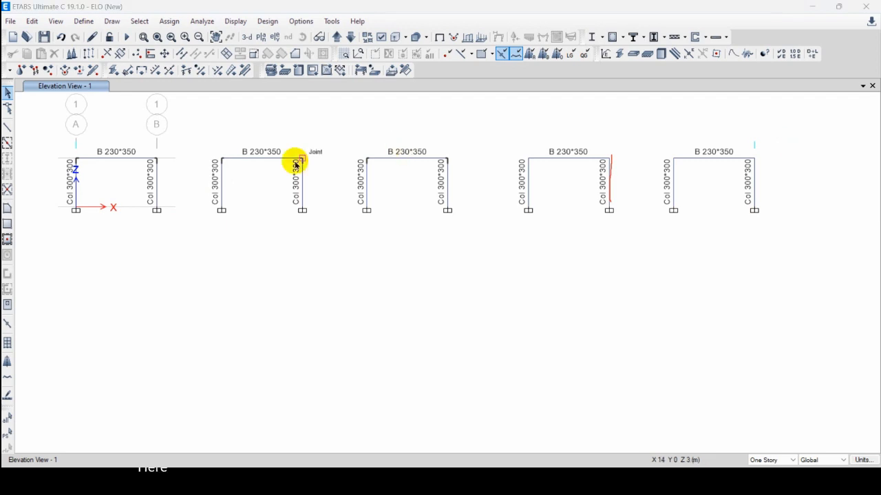
- Check the rigid zone factor in the end length offsets of the second frame's beam
click(258, 159)
right_click(260, 160)
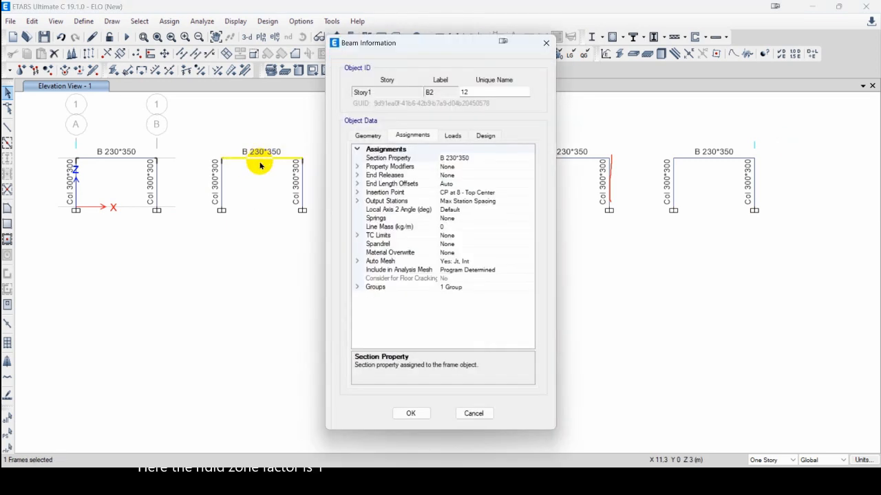
click(356, 176)
click(357, 175)
click(357, 184)
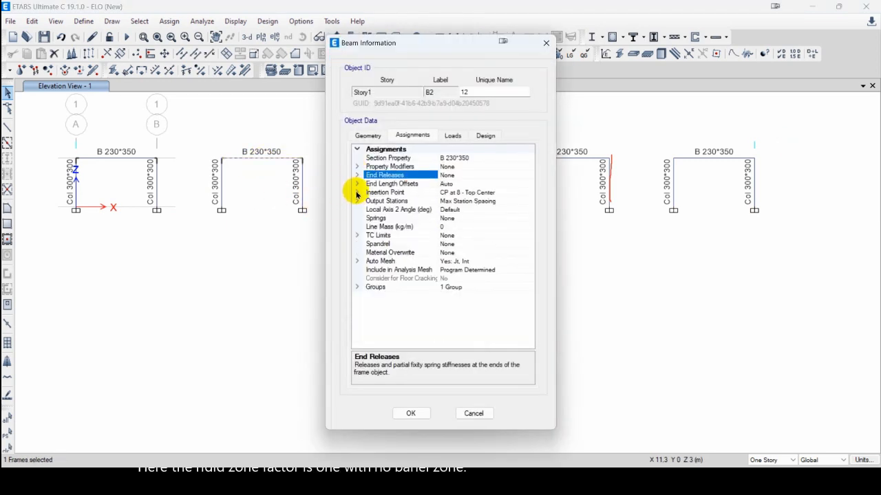
click(357, 184)
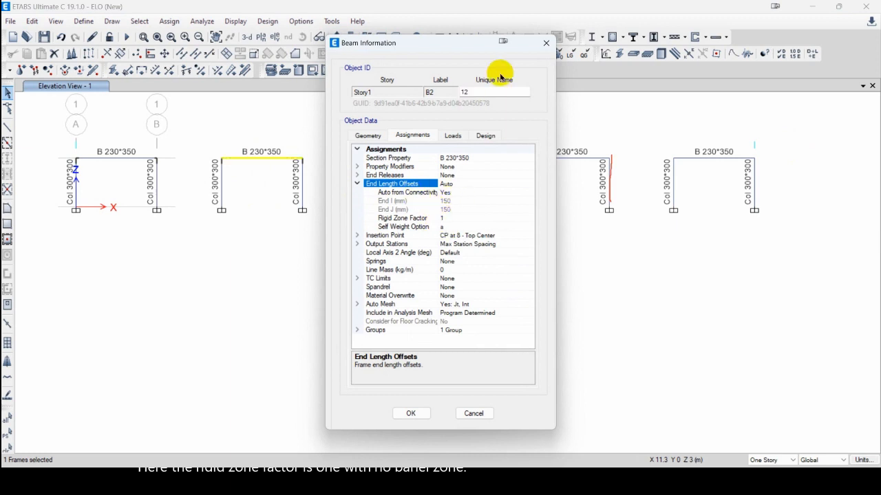
click(546, 43)
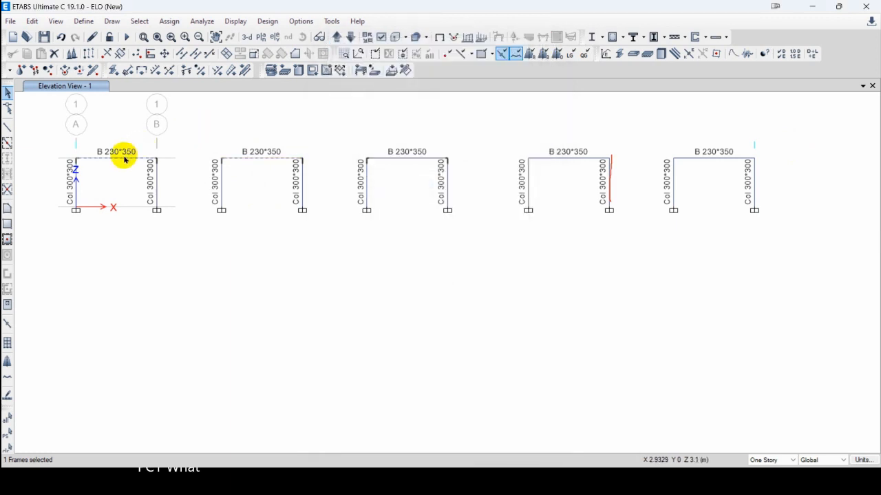
- Check the rigid zone factor in the end length offsets of the first frame's beam, between grids A and B
right_click(125, 160)
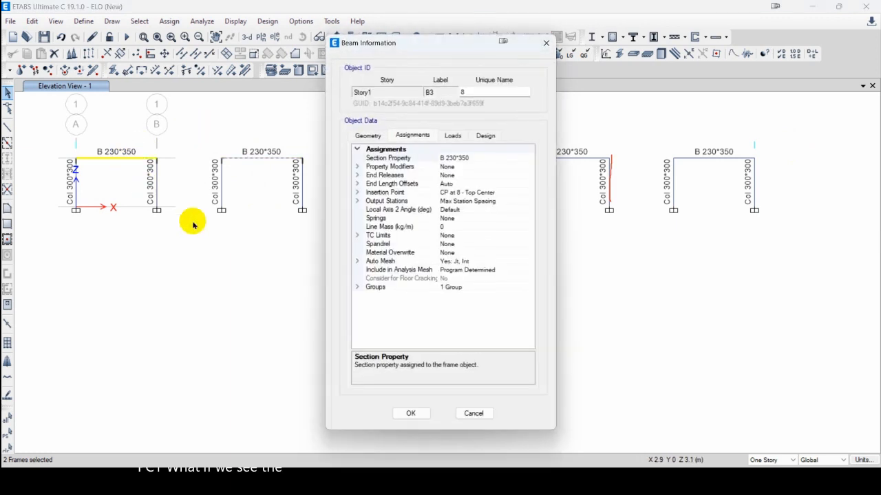
click(357, 183)
click(547, 43)
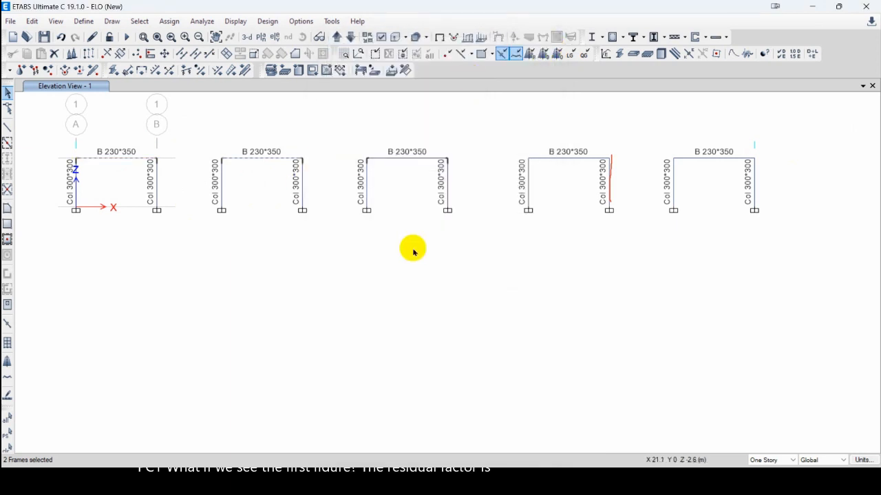
- Check the rigid zone factor in the end length offsets of the third frame's beam, and deselect that beam
click(406, 160)
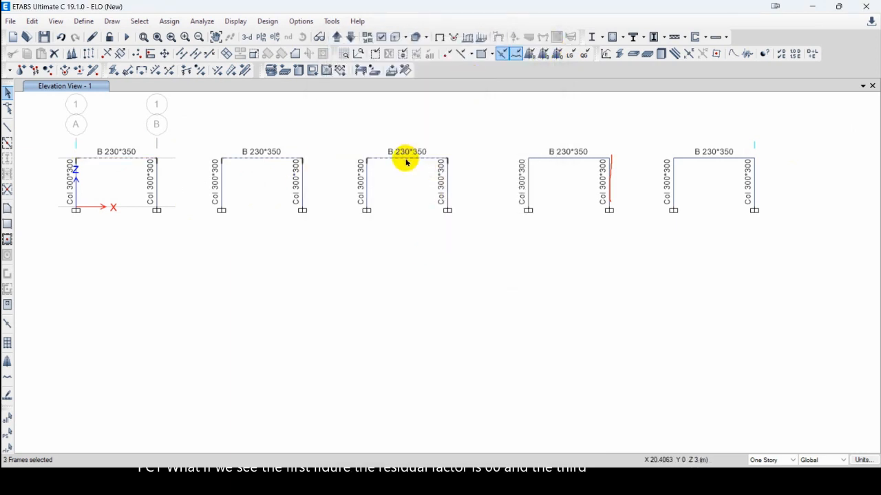
right_click(407, 162)
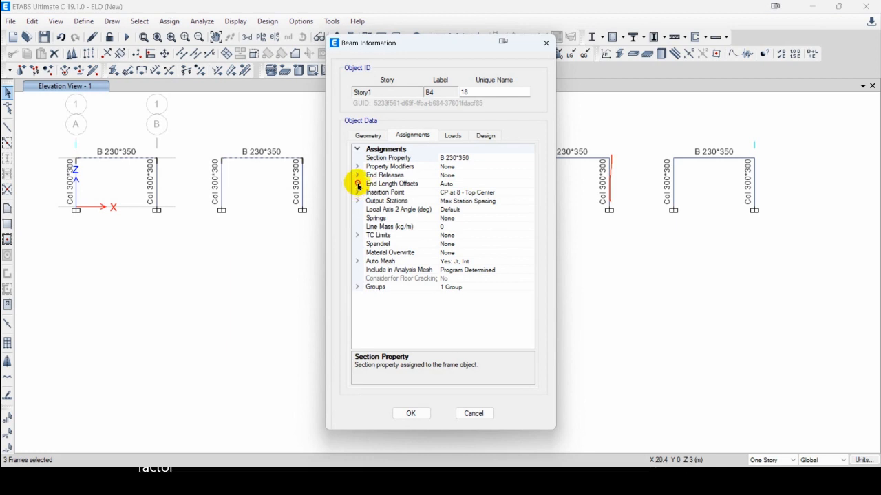
click(358, 184)
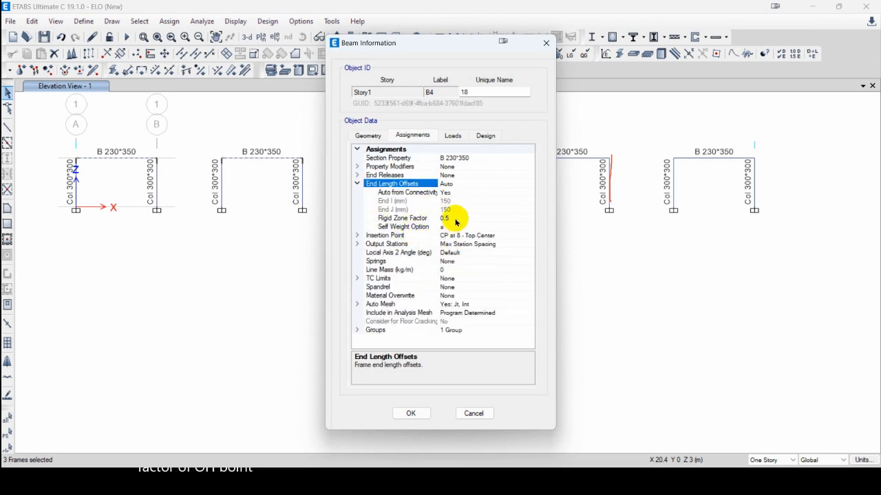
click(412, 414)
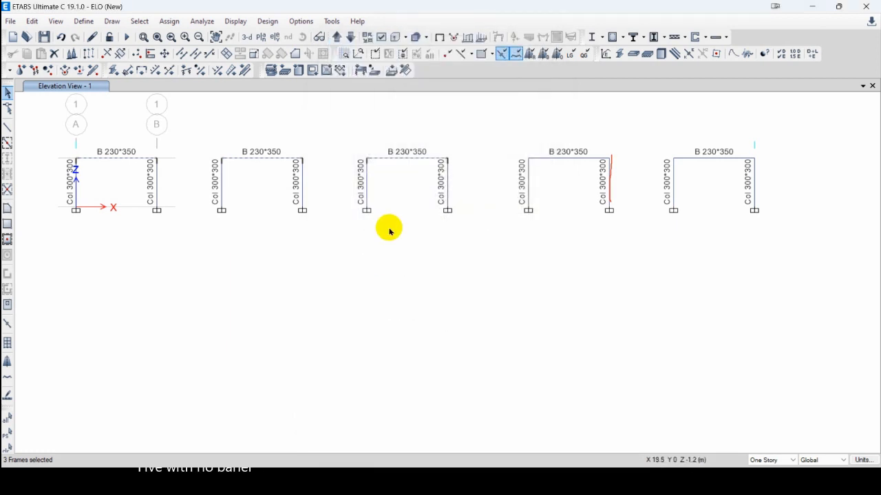
click(407, 160)
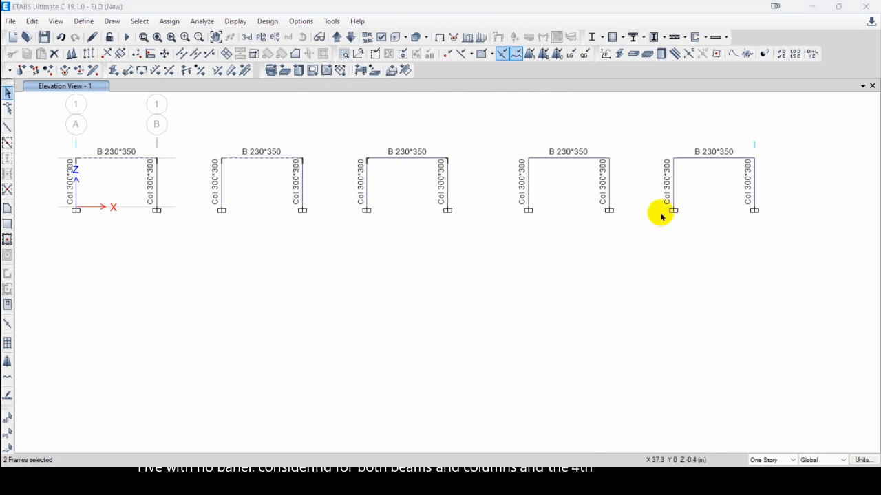
- Check the rigid zone factor in the end length offsets of the fourth frame's beam
right_click(561, 163)
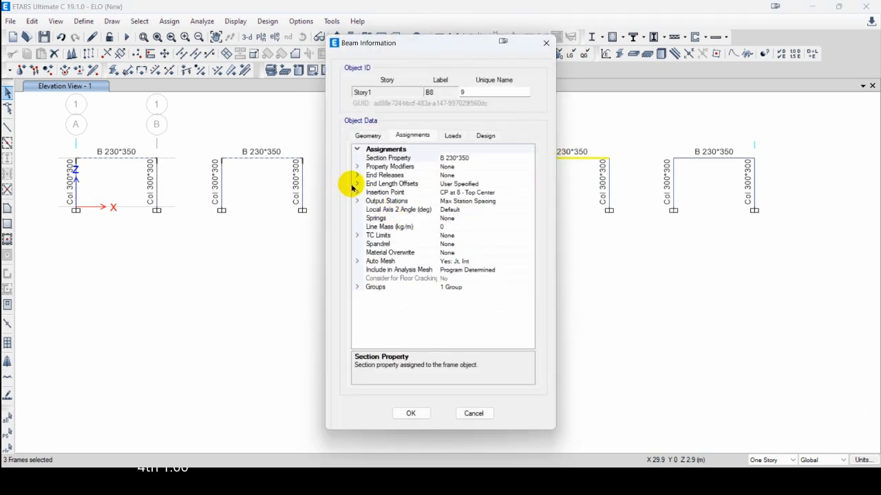
click(357, 184)
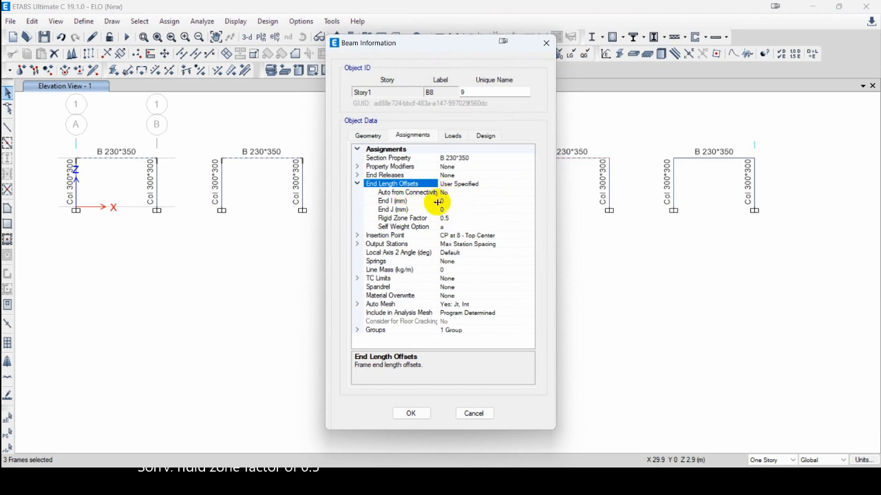
click(474, 413)
- Check the rigid zone factor in the end length offsets of the fifth frame's beam
right_click(694, 161)
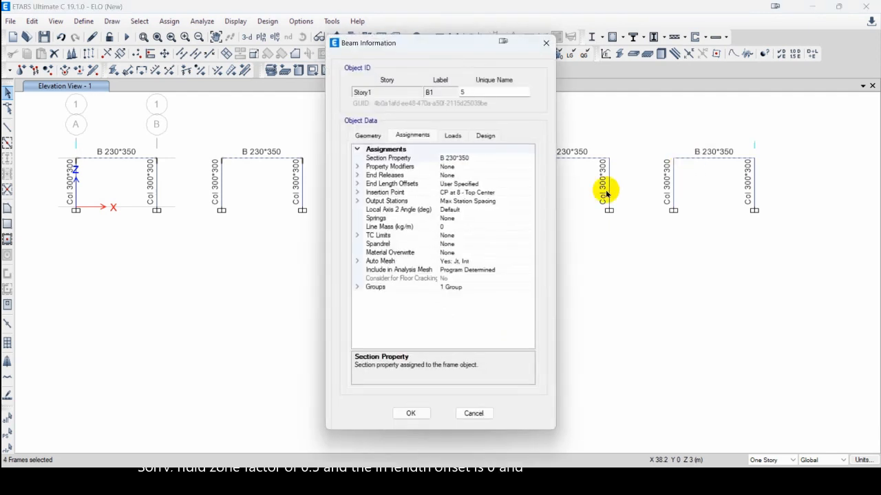
click(357, 184)
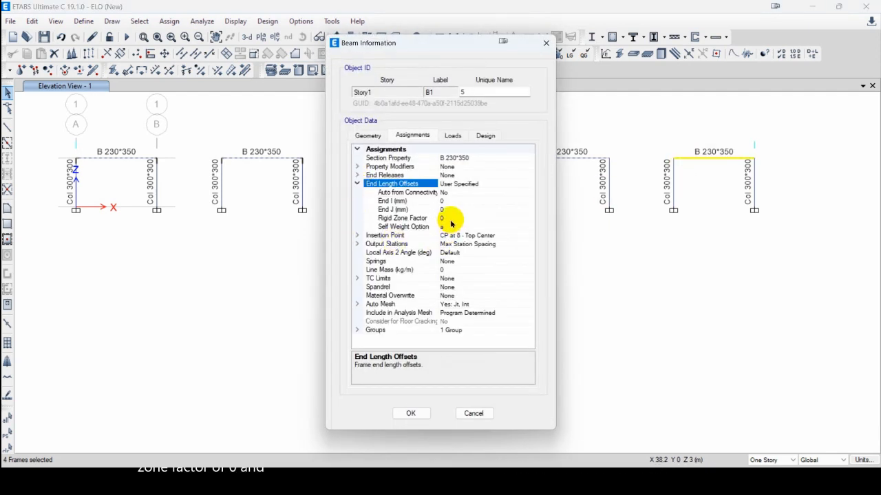
click(410, 414)
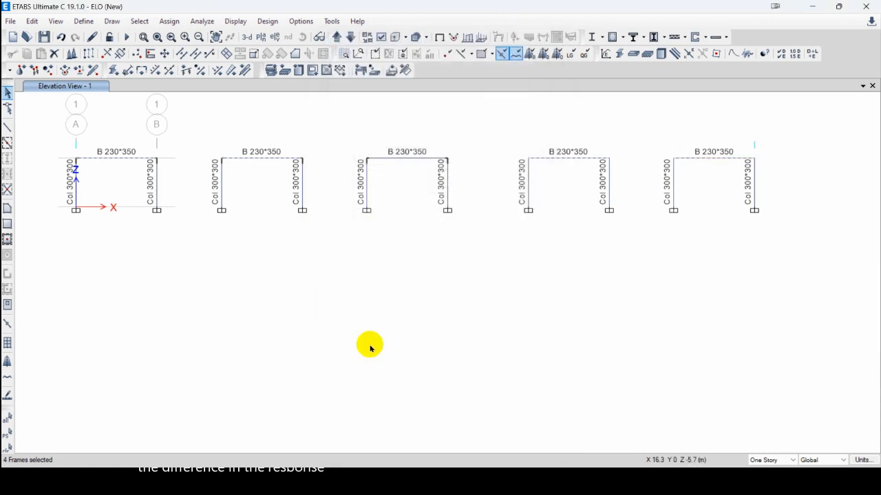
- Run the analysis and display the joint forces of the Lateral Load pattern with their values on all frames
click(126, 37)
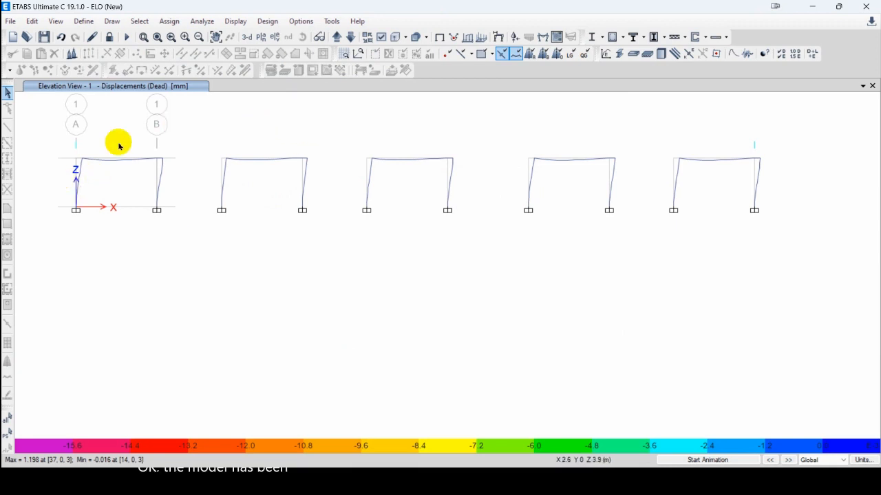
click(237, 21)
mouse_move(249, 55)
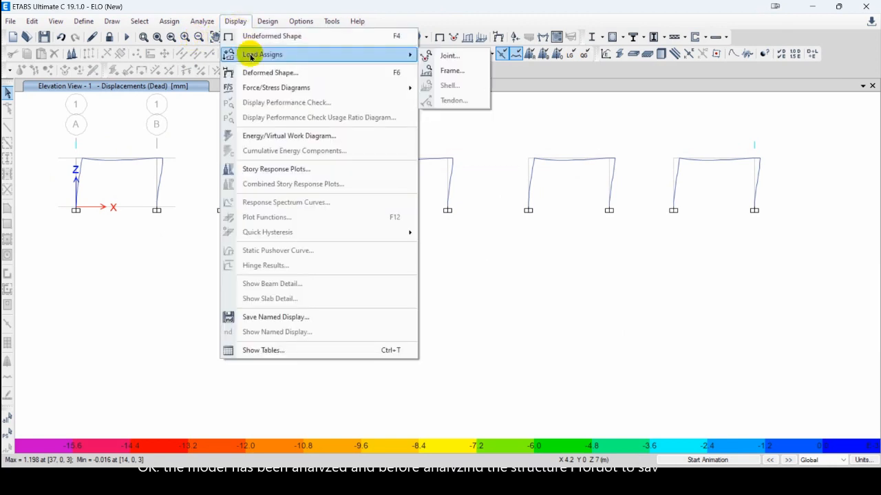
click(454, 56)
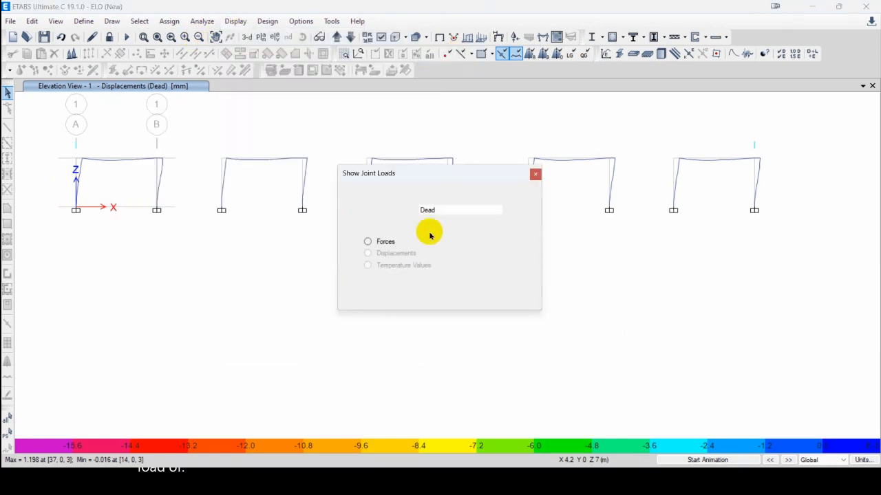
click(468, 211)
click(446, 232)
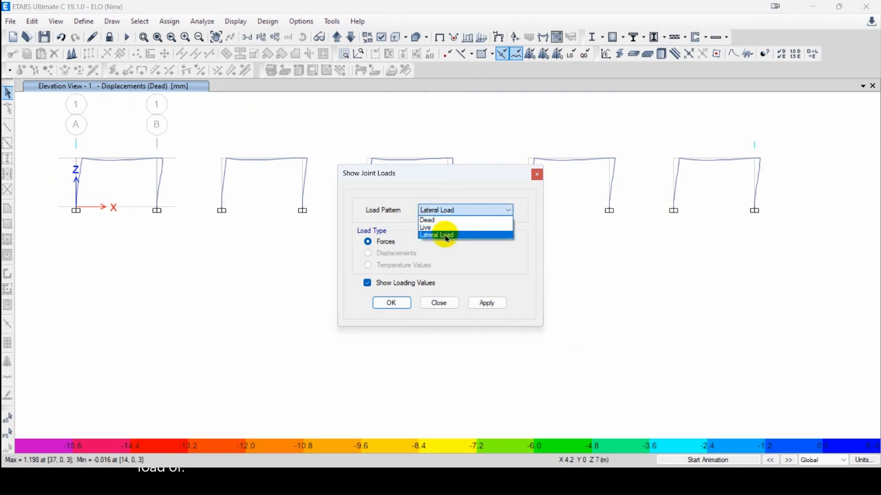
click(487, 303)
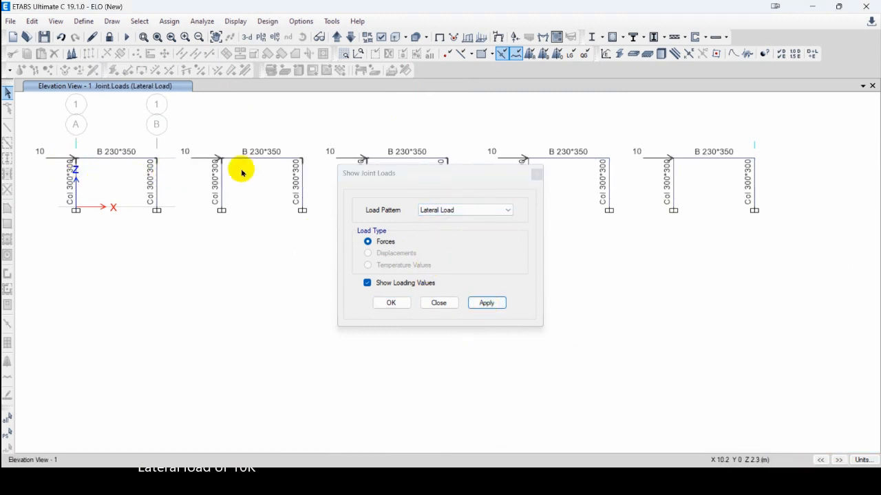
drag(401, 175, 402, 247)
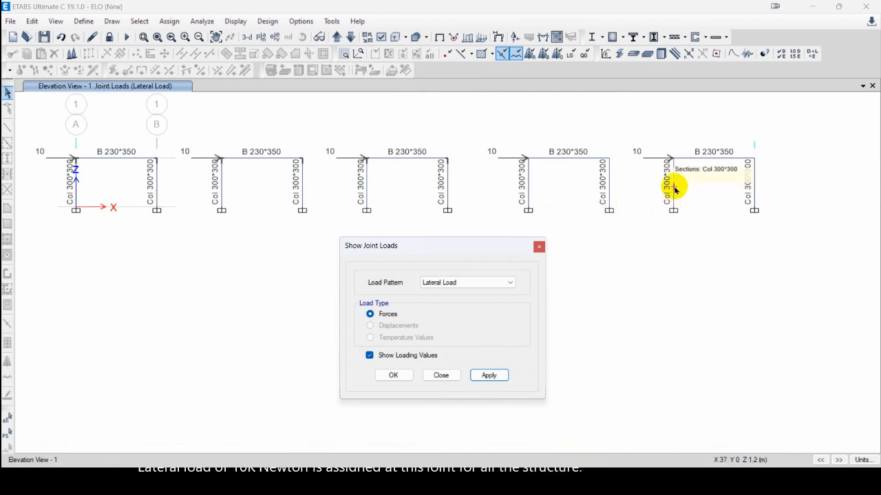
click(442, 376)
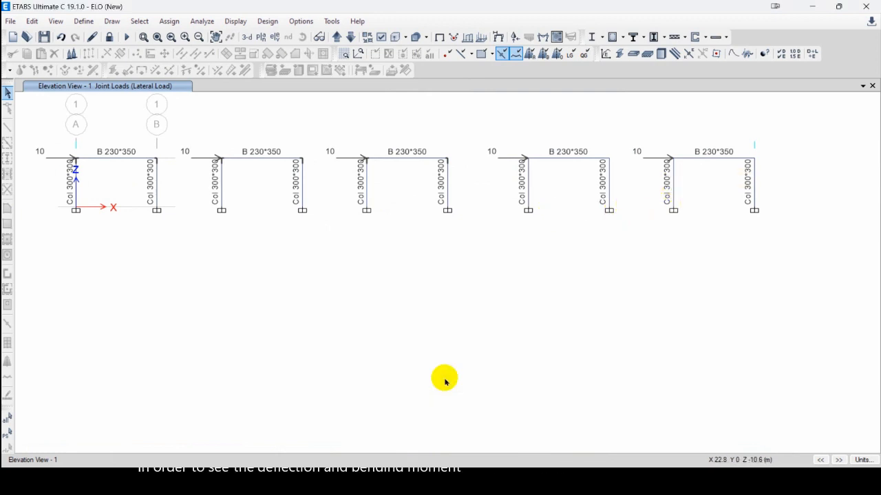
- Display the deformed shape of the frames for the Lateral Load case
click(498, 37)
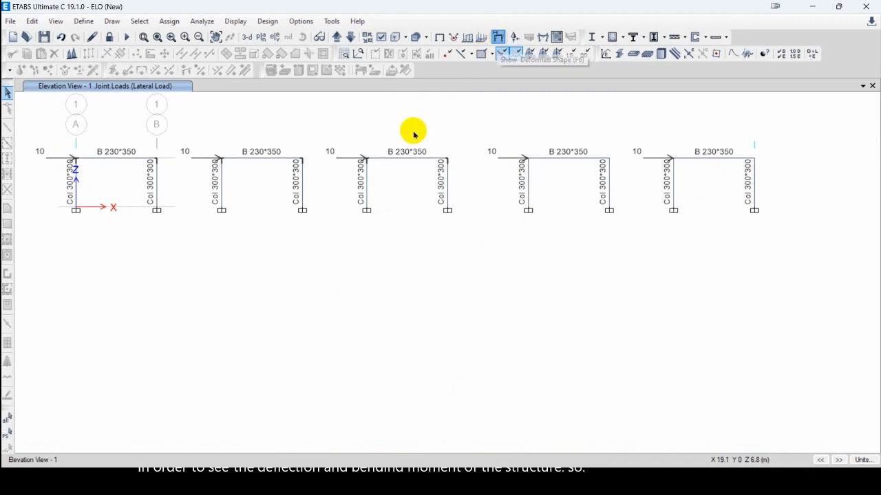
click(418, 84)
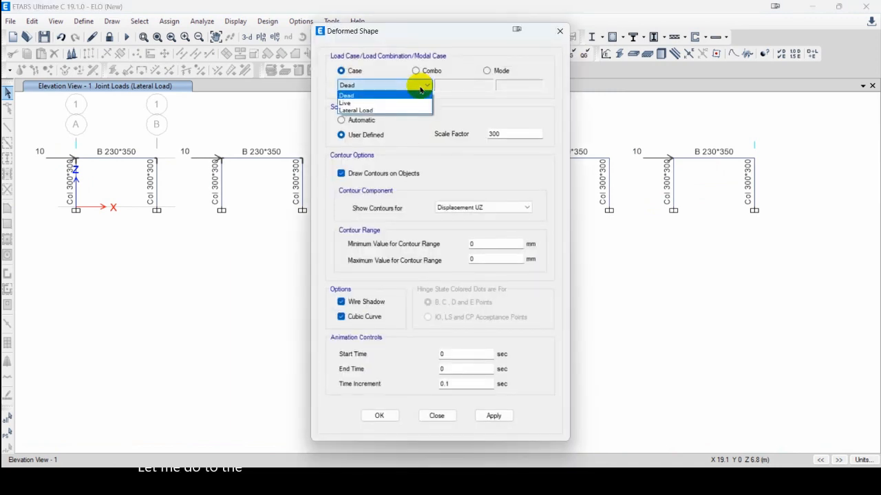
click(368, 113)
click(496, 416)
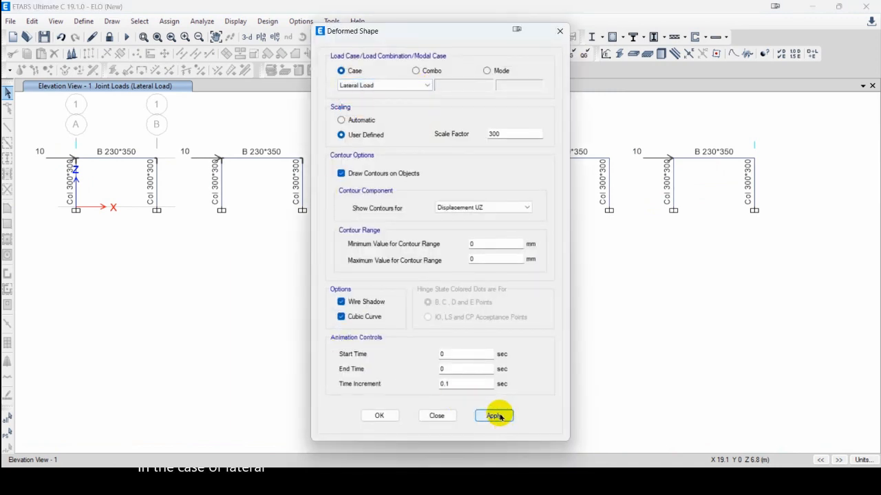
click(438, 416)
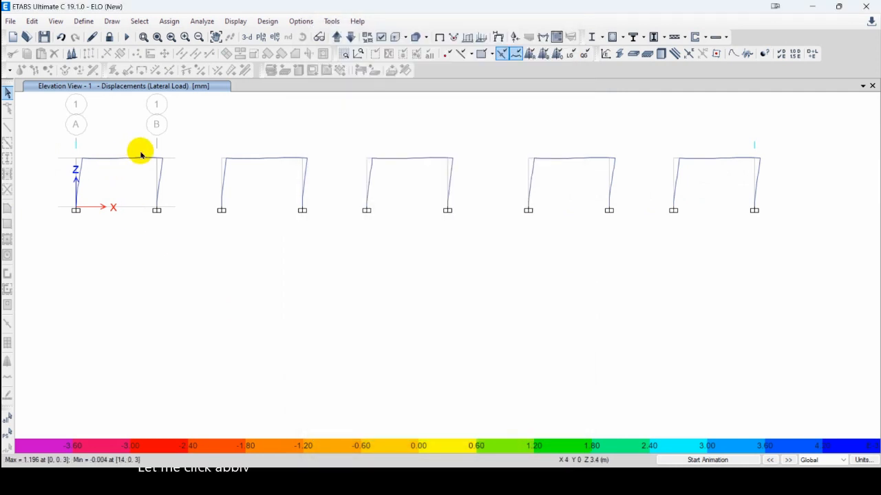
- Check the lateral displacement of the first frame's upper joint at grid B
mouse_move(162, 161)
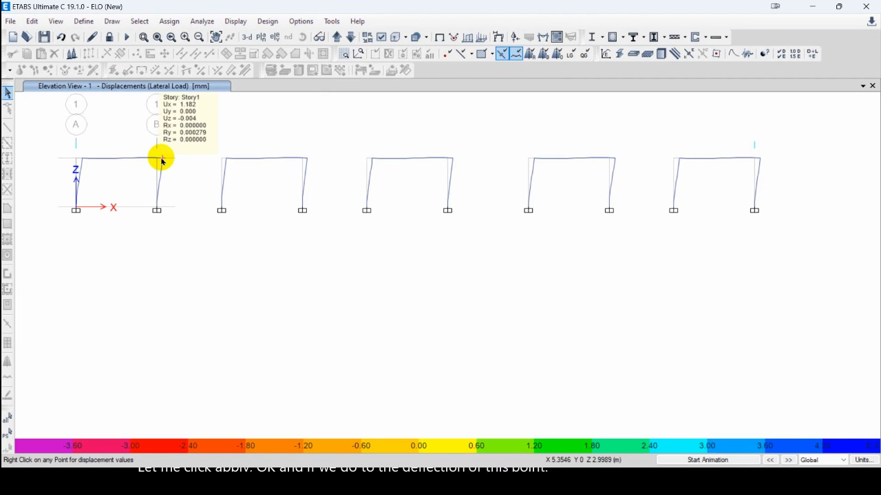
click(163, 161)
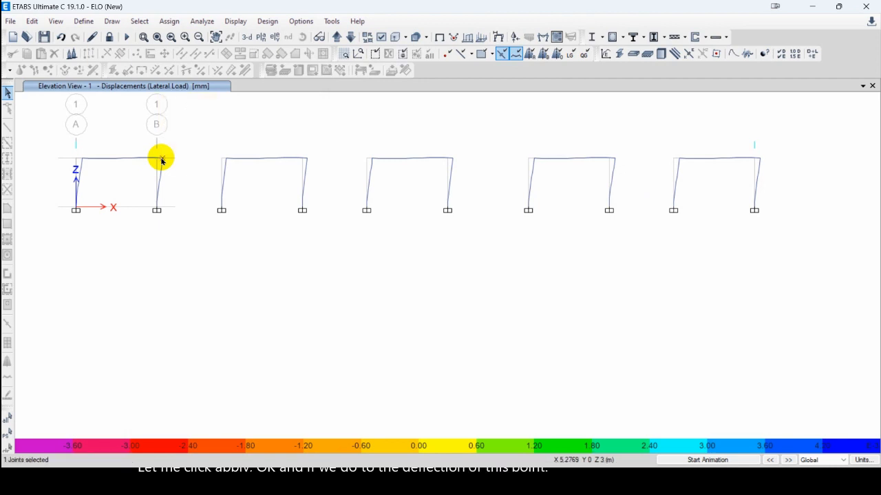
click(163, 161)
mouse_move(165, 161)
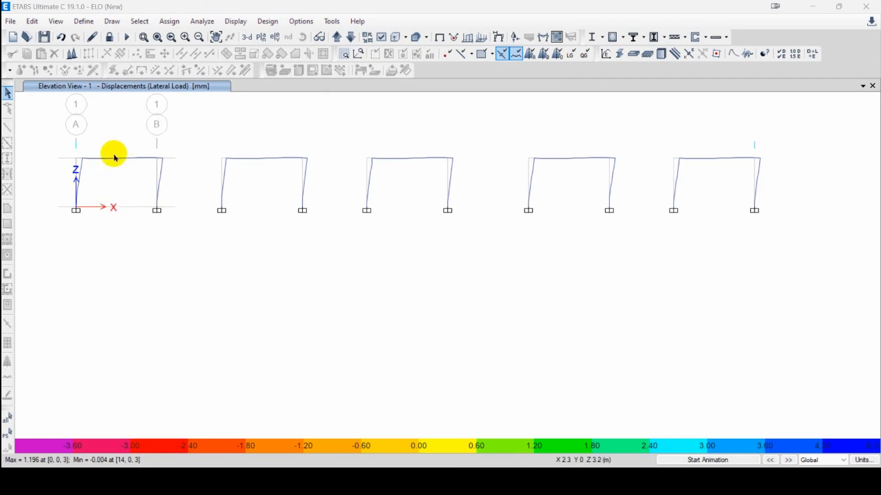
right_click(162, 160)
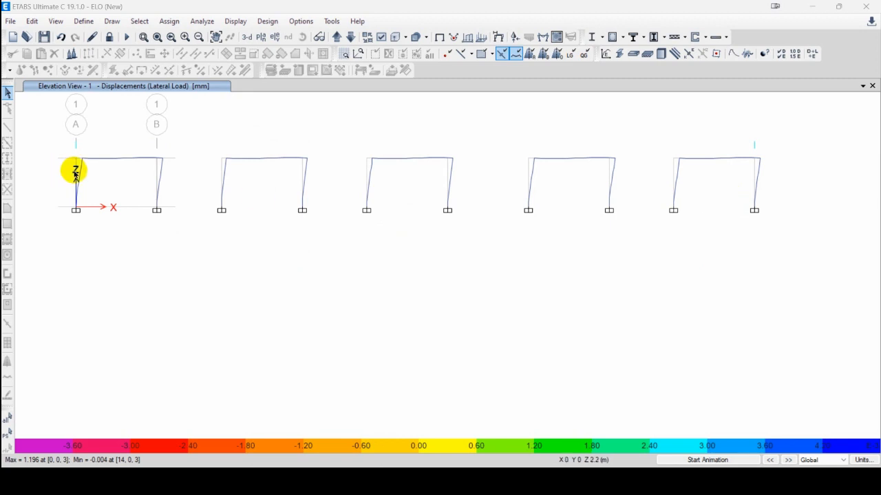
- Unlock the model and display the Lateral Load joint forces on the undeformed frames
click(110, 38)
click(459, 284)
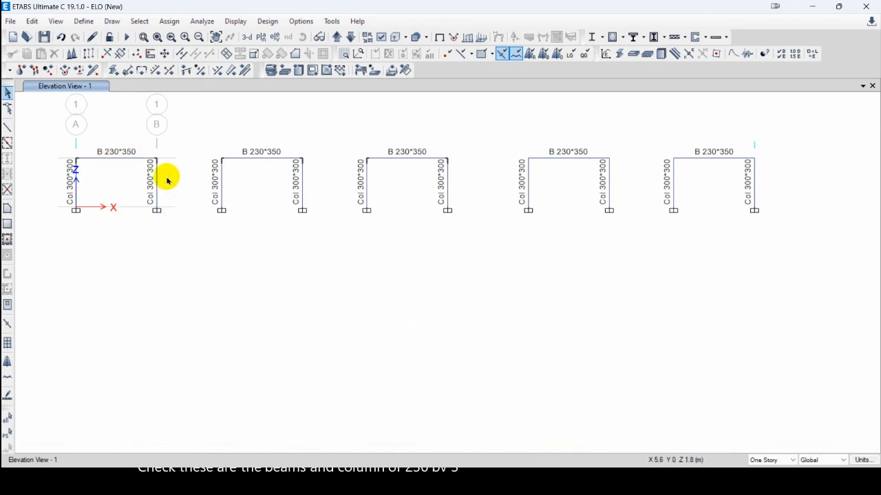
click(234, 20)
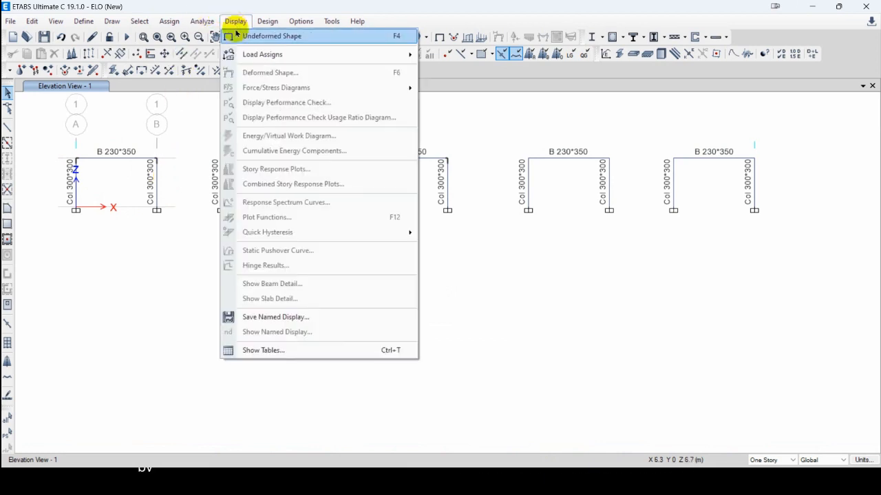
mouse_move(257, 54)
click(456, 70)
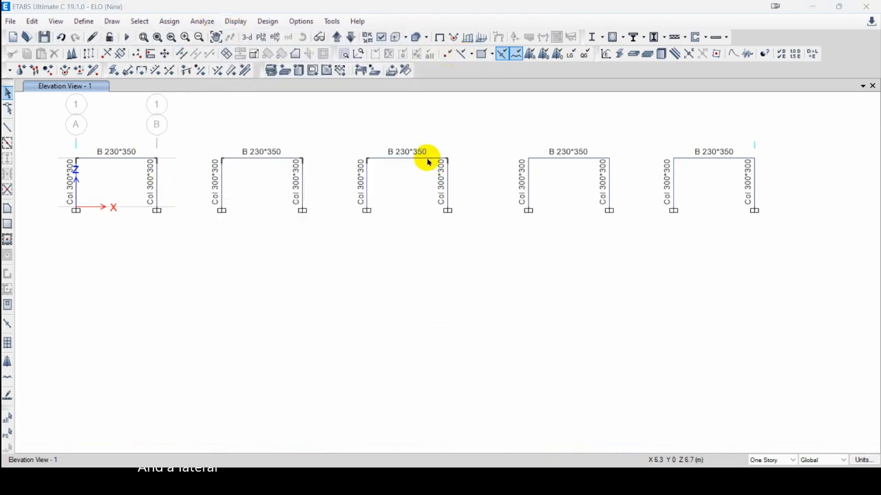
click(490, 376)
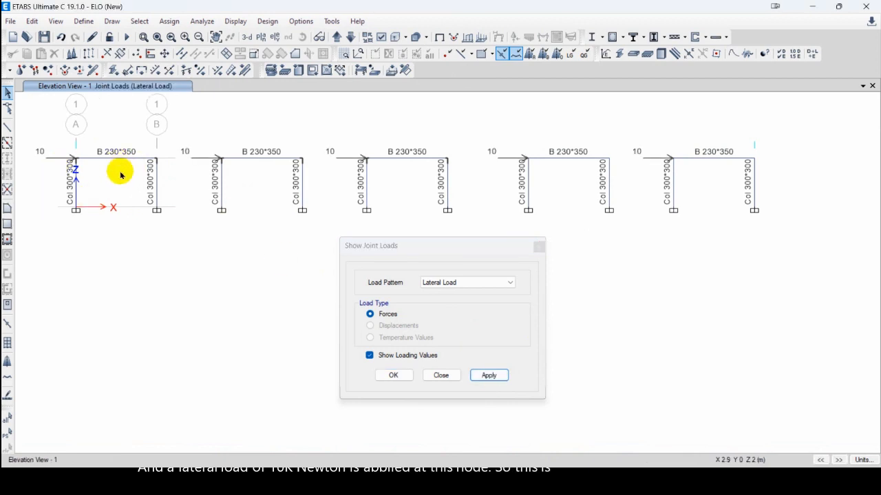
click(441, 376)
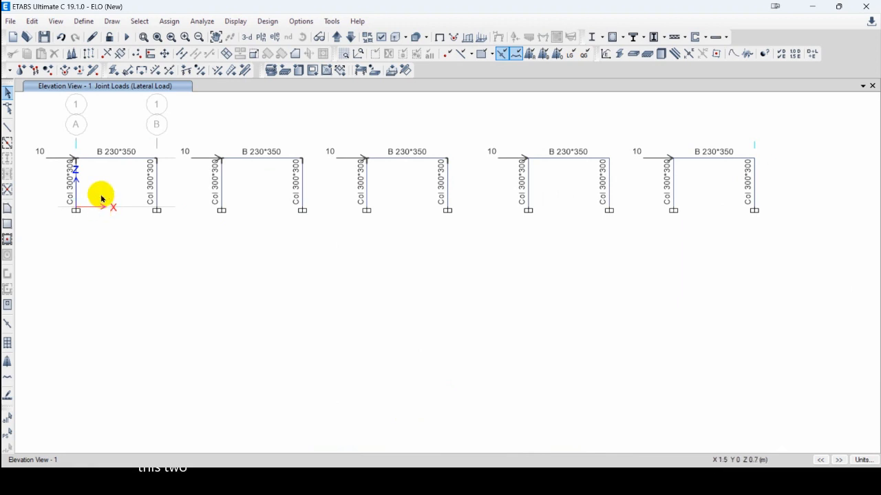
- Review the frame end length offset assignment options and close them without assigning anything
scroll(69, 163, up, 5)
scroll(108, 163, down, 4)
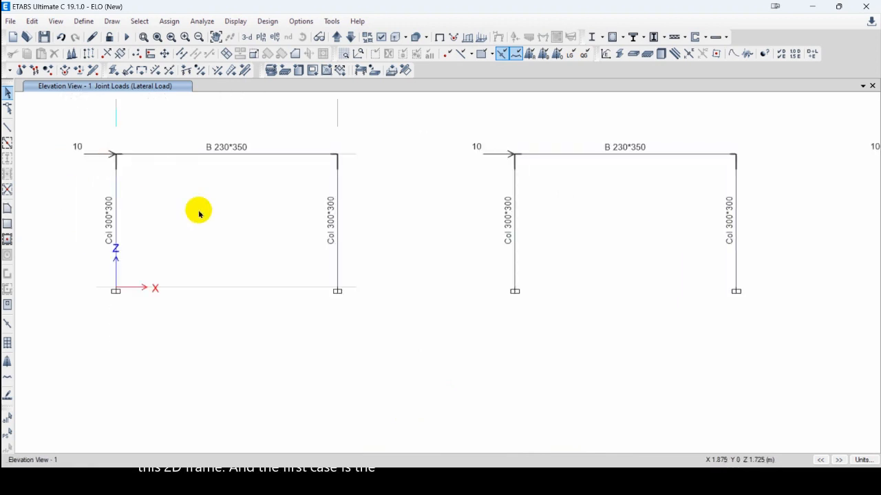
click(169, 21)
mouse_move(206, 51)
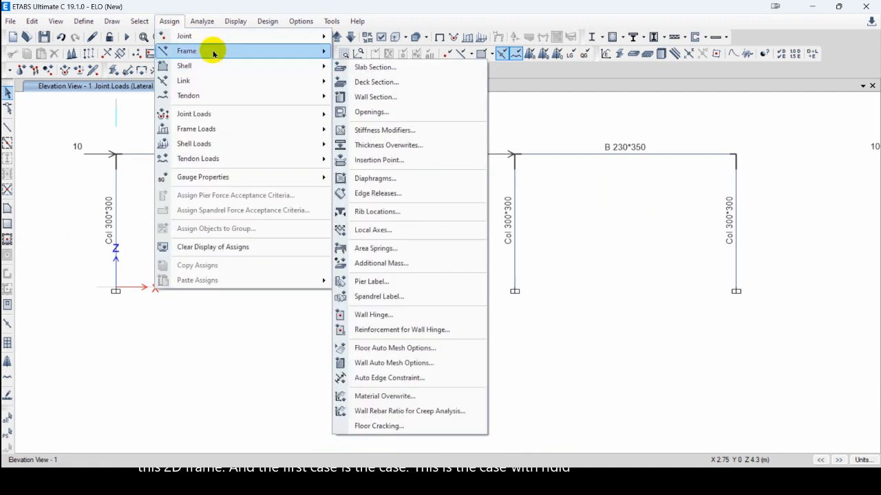
click(396, 100)
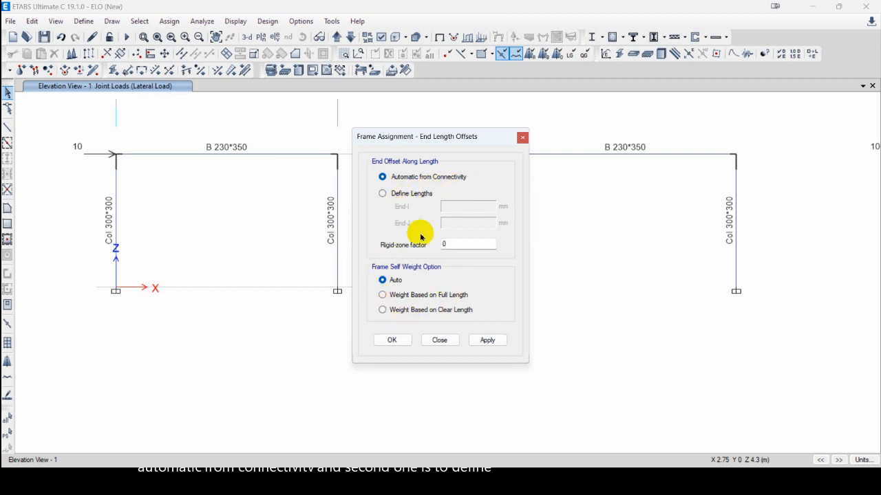
click(435, 344)
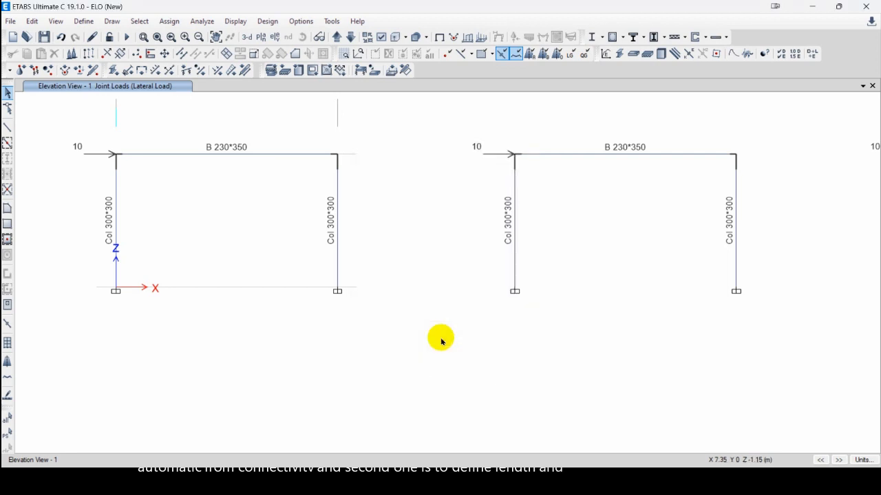
- Select the first frame's beam and check its end I and end J offsets and rigid zone factor
click(182, 157)
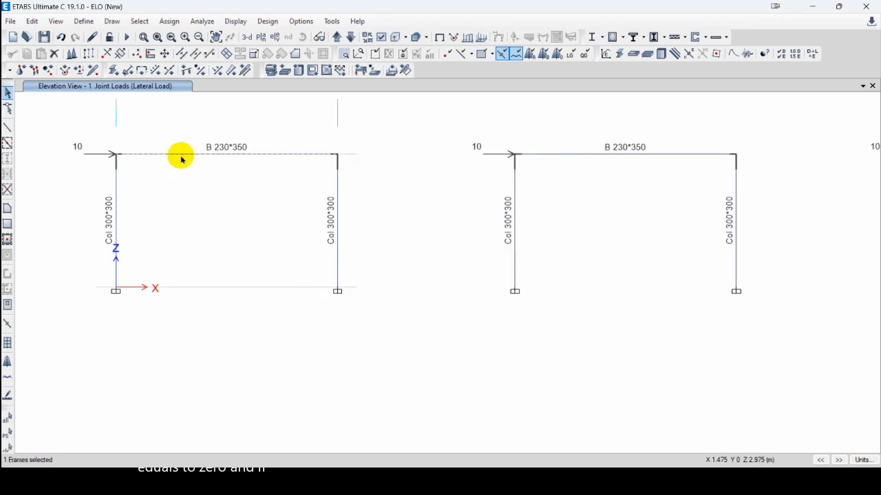
right_click(182, 158)
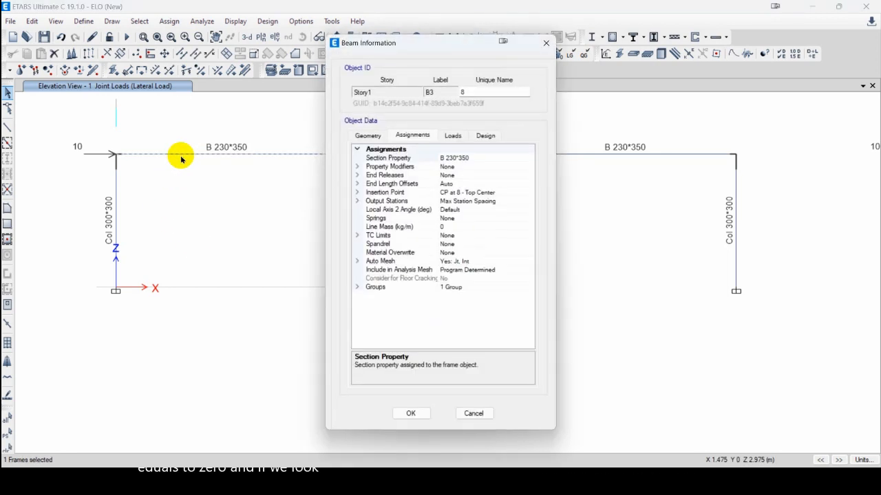
click(357, 184)
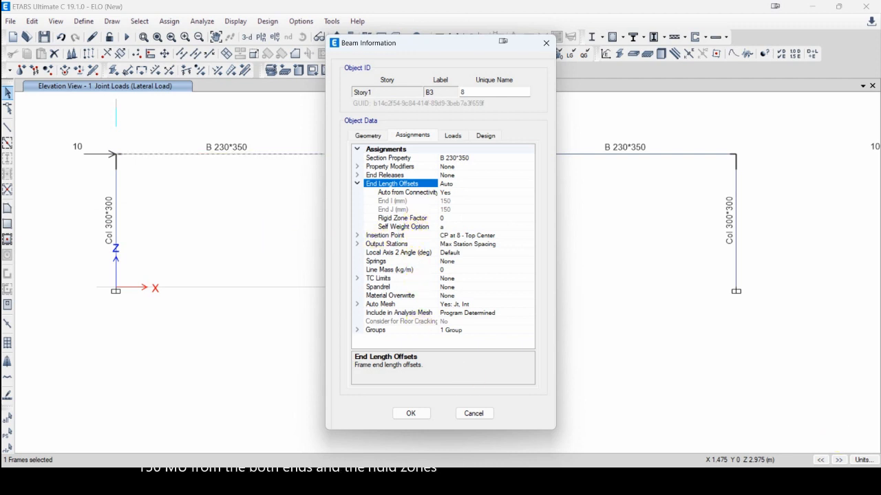
key(alt+Tab)
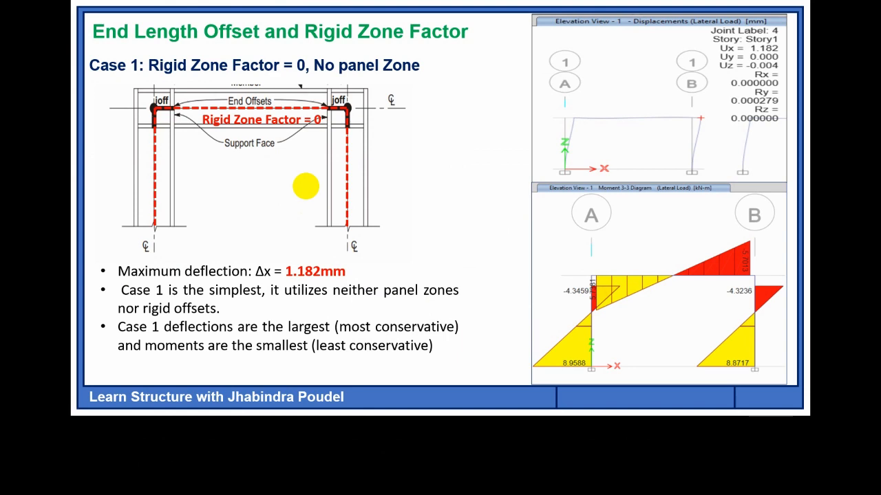
click(215, 229)
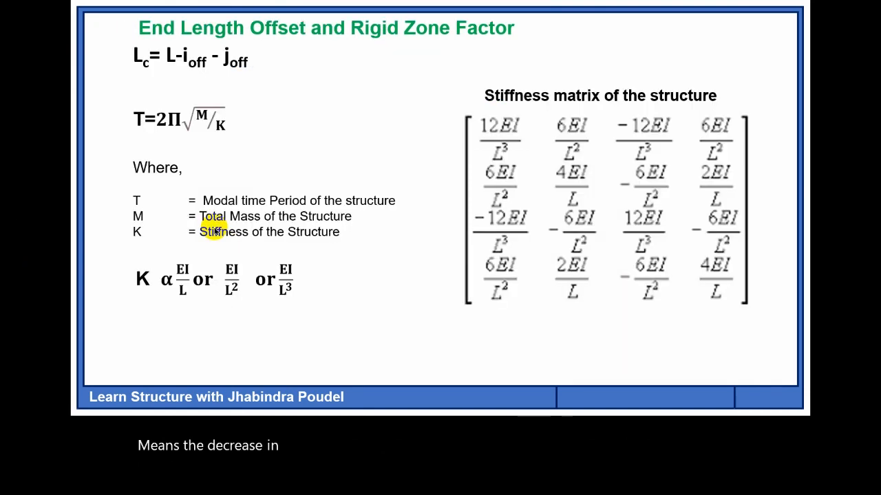